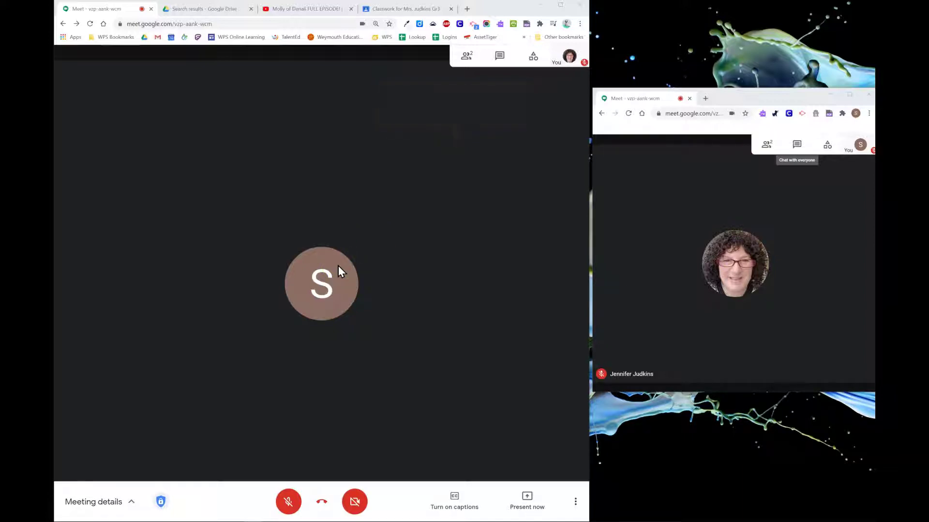
# Step: Present the entire screen to the meeting and check how it appears in the student's Meet window
pyautogui.click(494, 513)
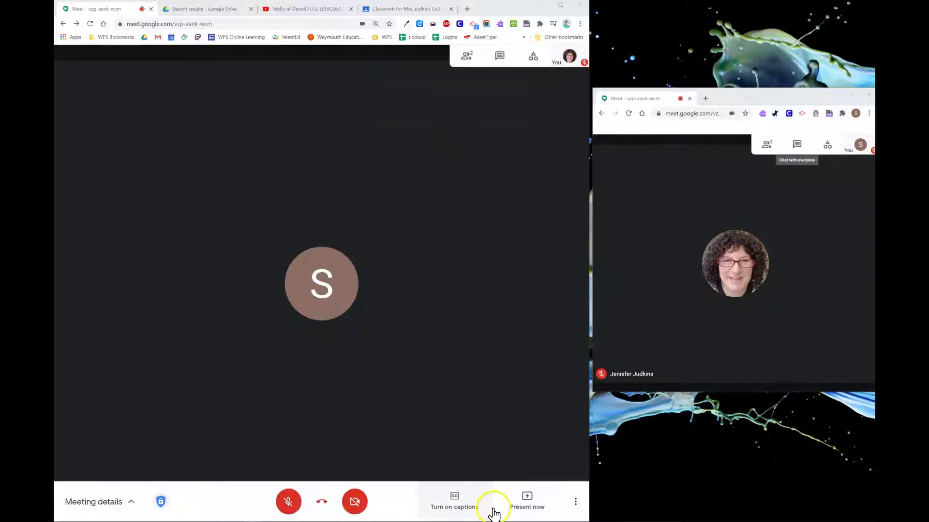
pyautogui.click(527, 508)
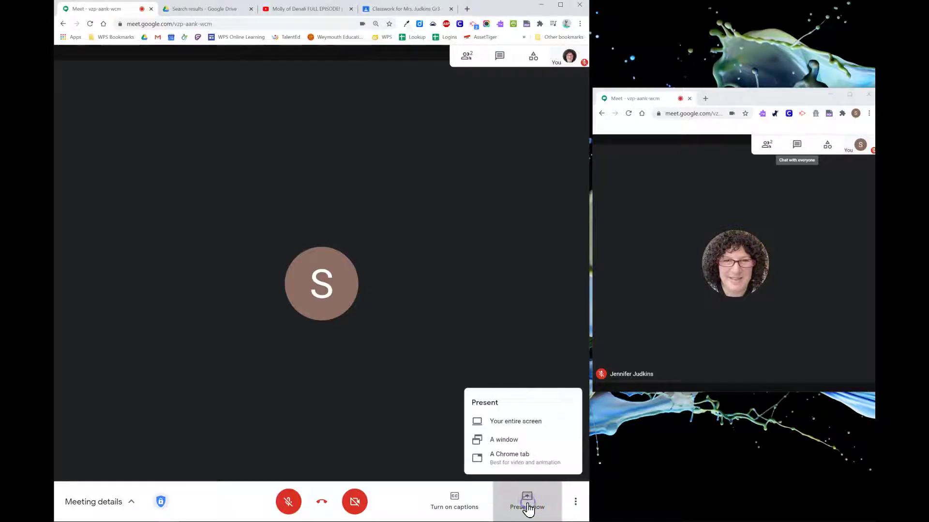
pyautogui.click(521, 424)
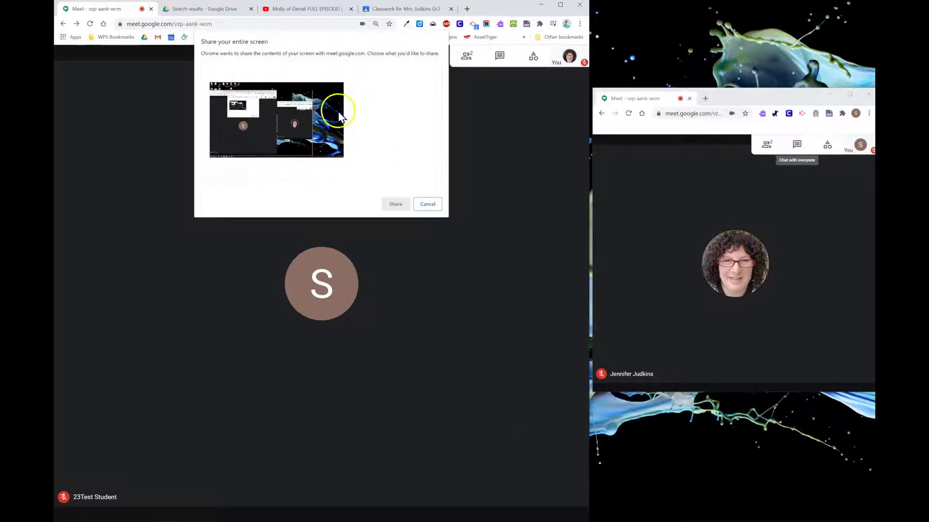
pyautogui.click(324, 140)
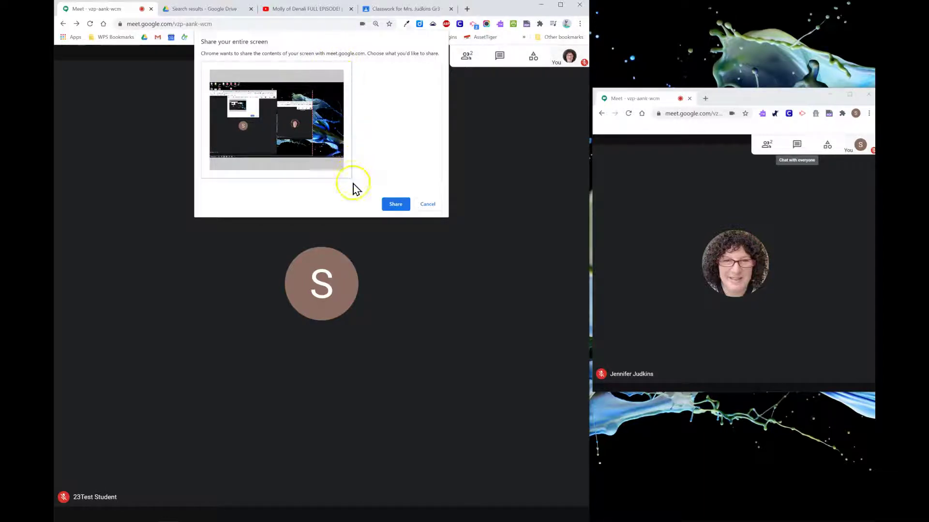
pyautogui.click(395, 211)
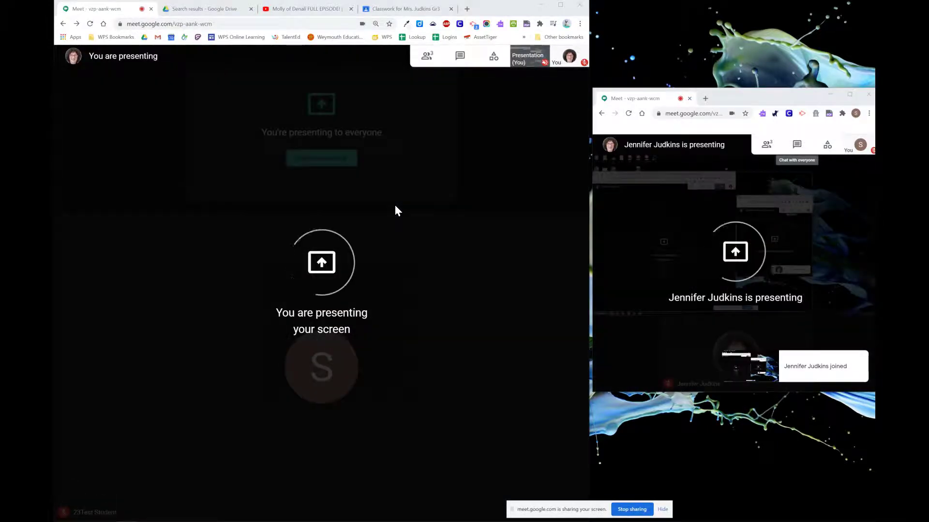
pyautogui.click(691, 276)
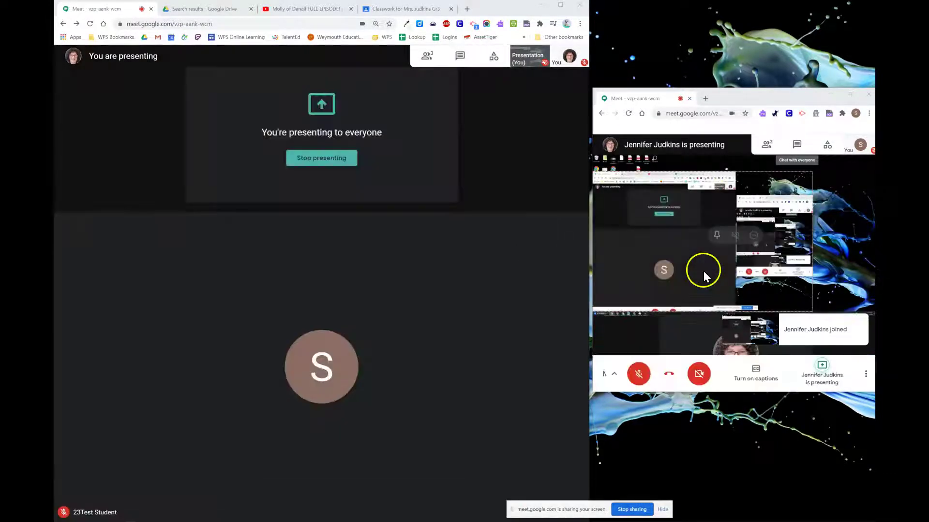
# Step: Show the Classroom classwork page and the Molly of Denali video through the shared screen, and return to the meeting
pyautogui.click(398, 9)
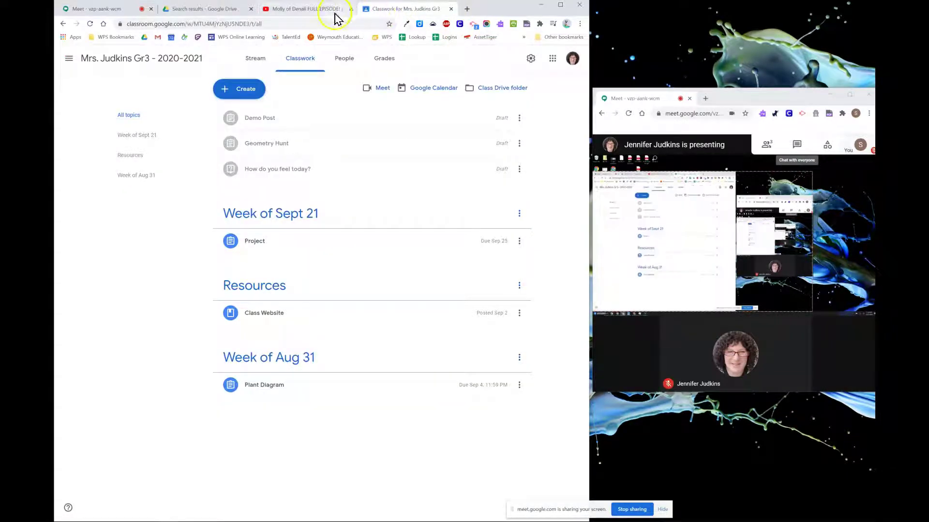
pyautogui.moveTo(695, 218)
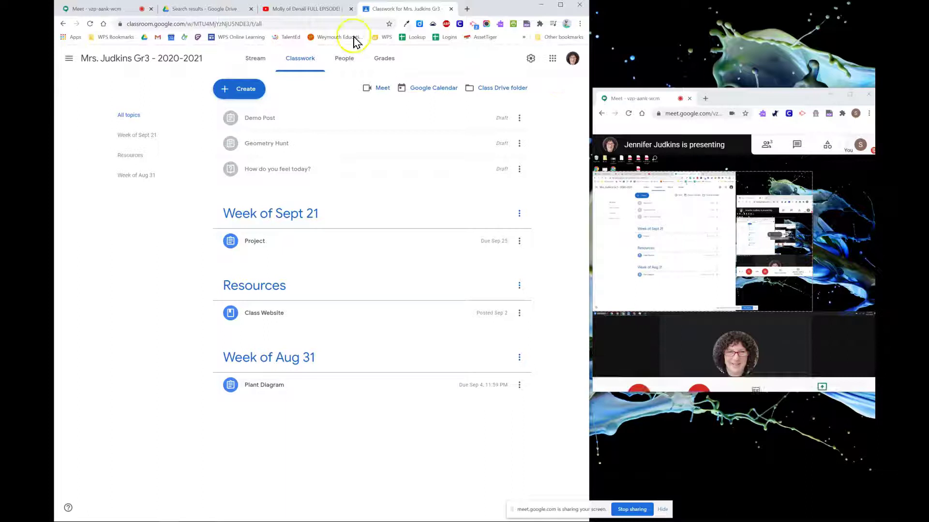
pyautogui.click(311, 9)
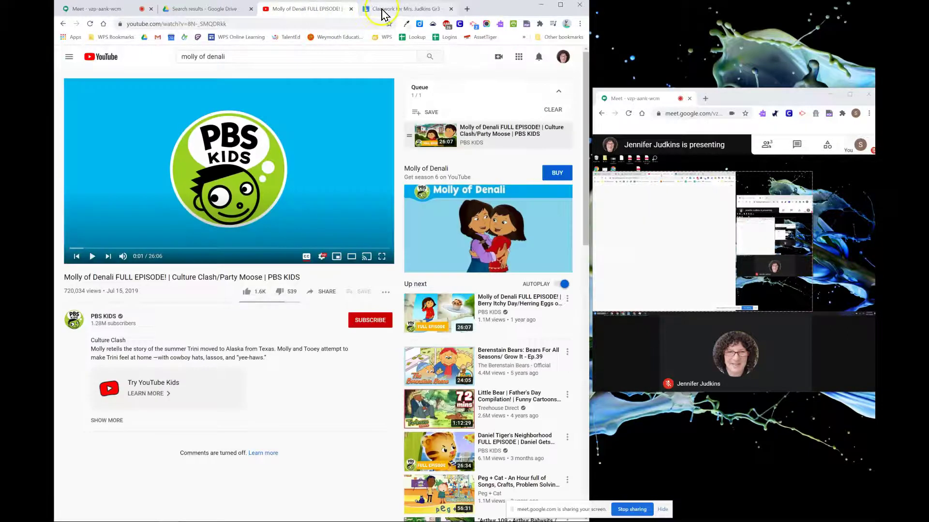
pyautogui.click(385, 9)
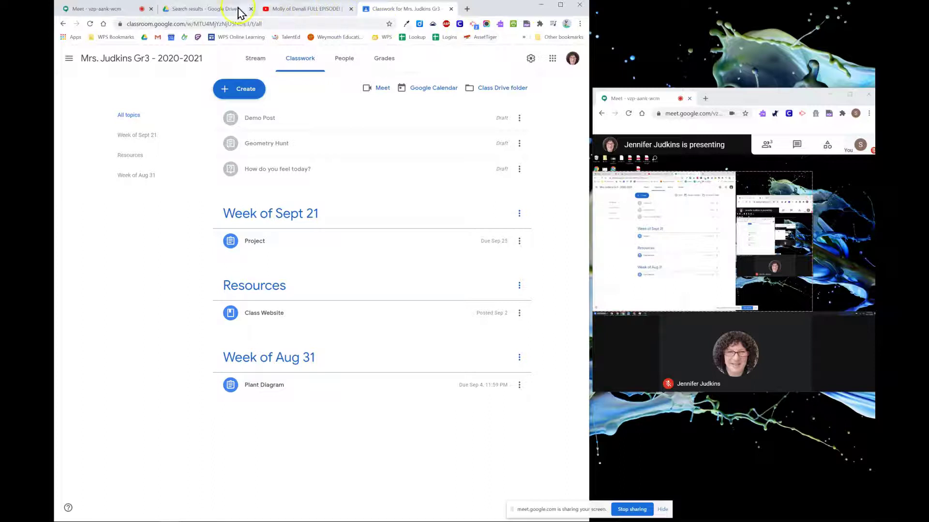
pyautogui.click(108, 13)
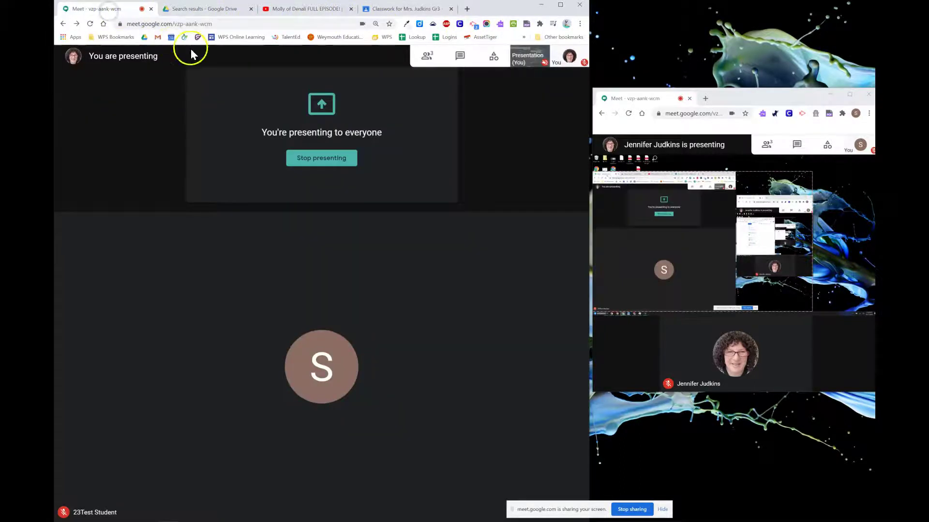
# Step: Pin your own presentation from the meeting's participant list and stop sharing the entire screen
pyautogui.click(428, 58)
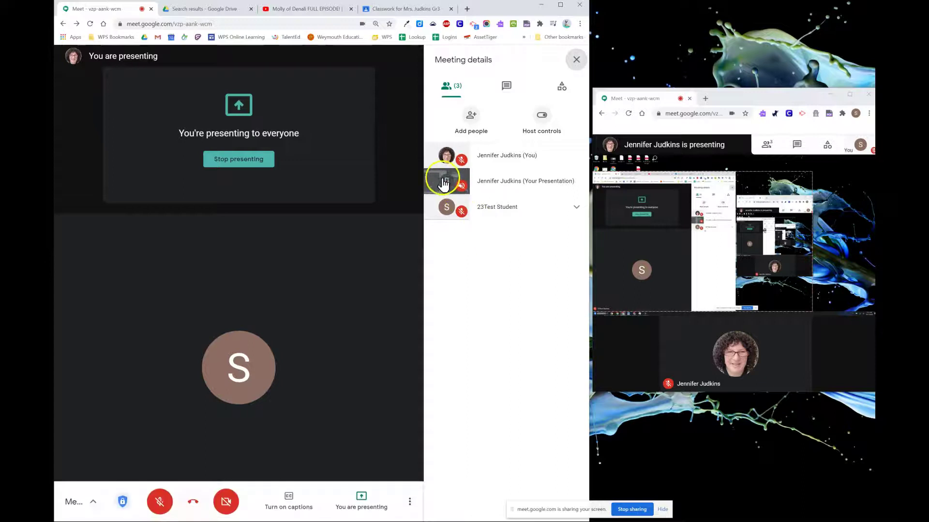
pyautogui.click(499, 188)
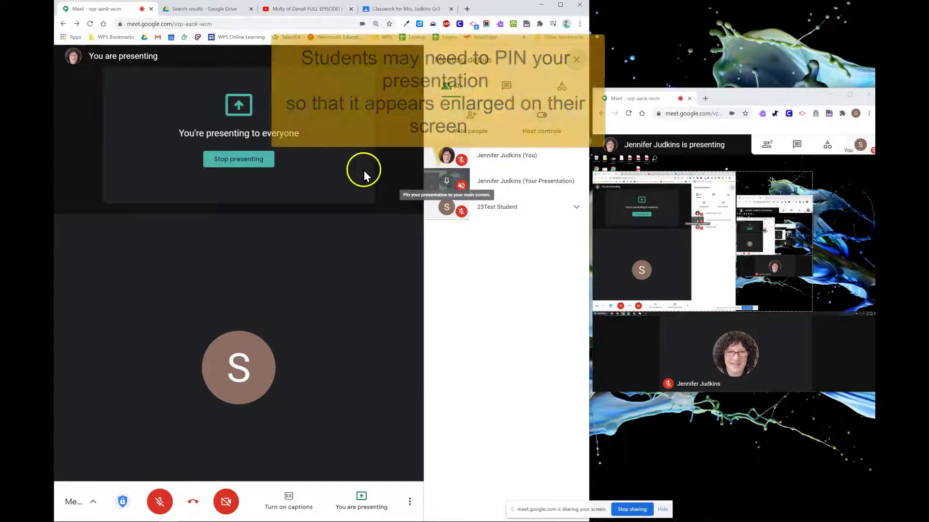
pyautogui.click(446, 181)
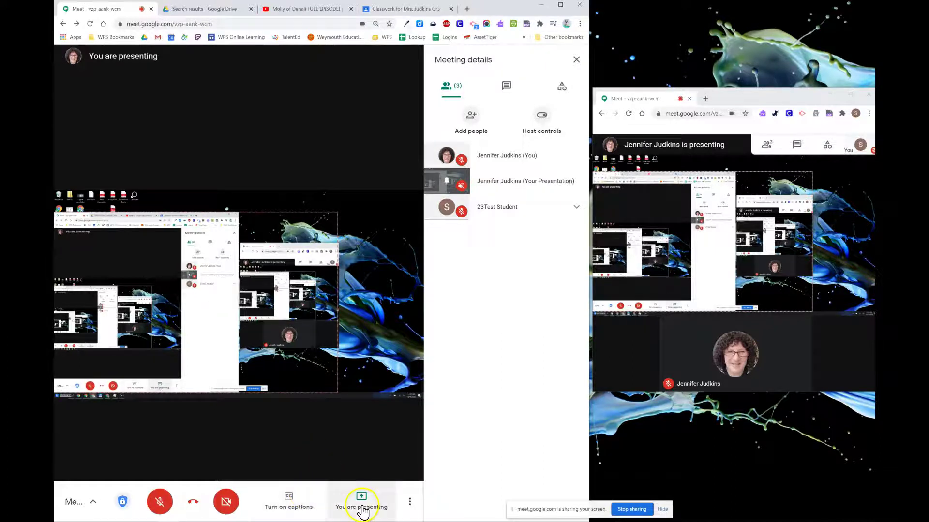
pyautogui.click(632, 509)
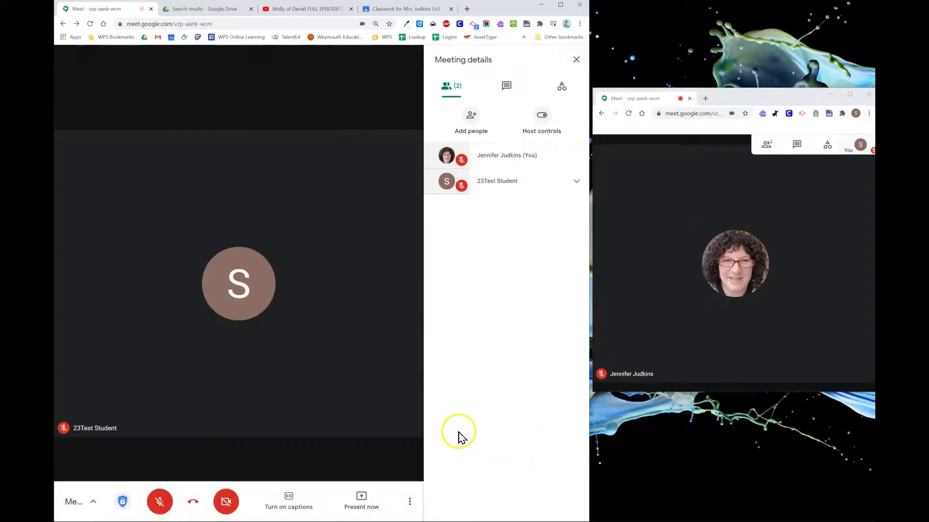
# Step: Bring up the presenting options and look through the open Classroom, YouTube and Drive pages before returning to the meeting
pyautogui.click(366, 503)
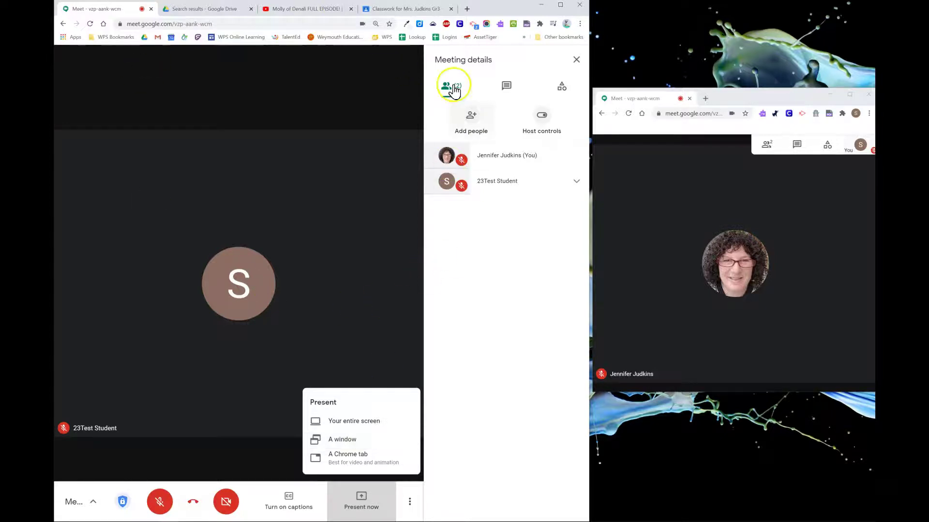
pyautogui.moveTo(837, 164)
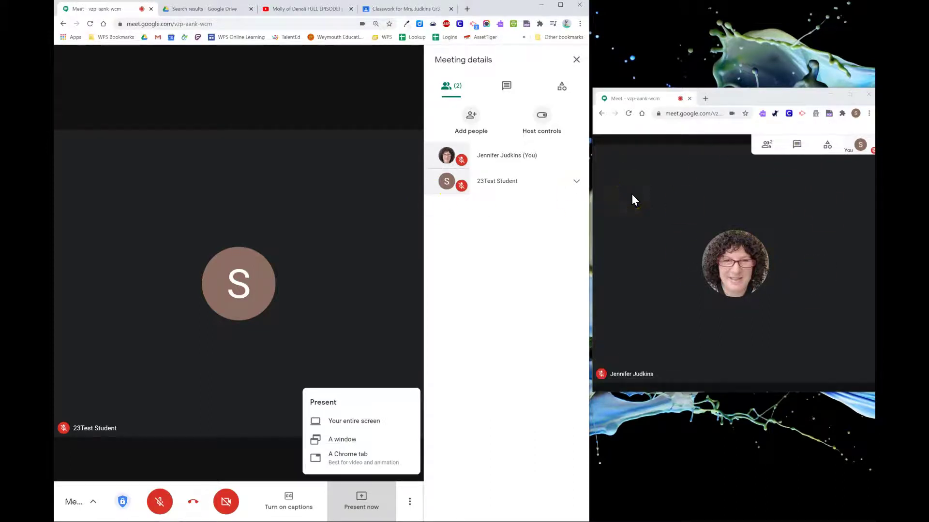
pyautogui.moveTo(622, 164)
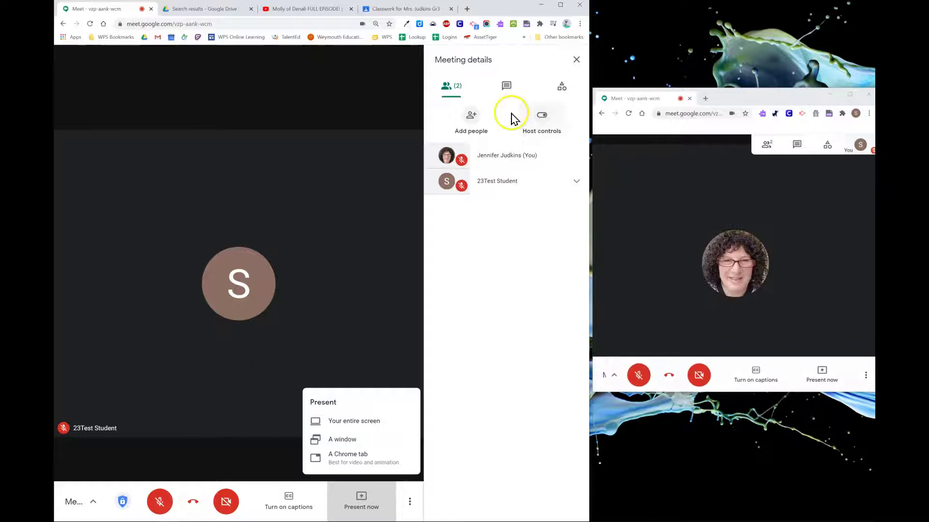
pyautogui.click(412, 10)
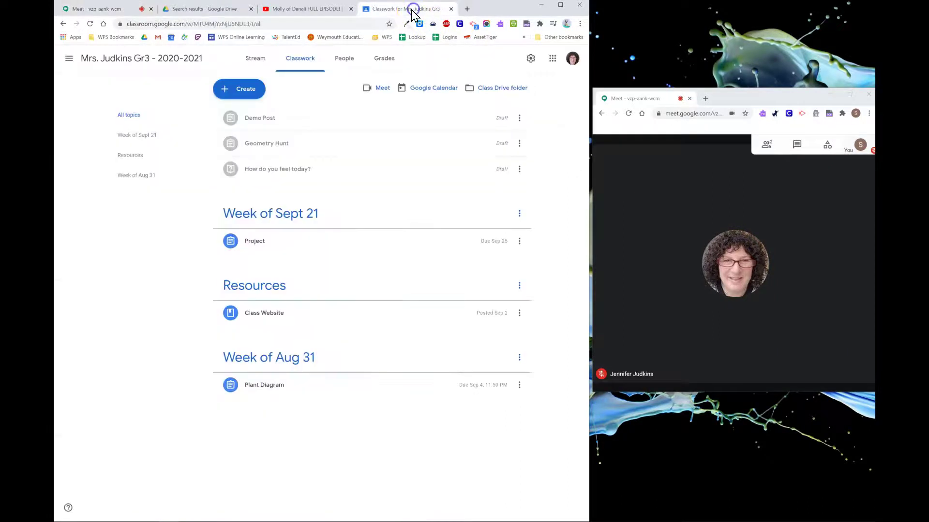
pyautogui.click(332, 9)
pyautogui.click(221, 12)
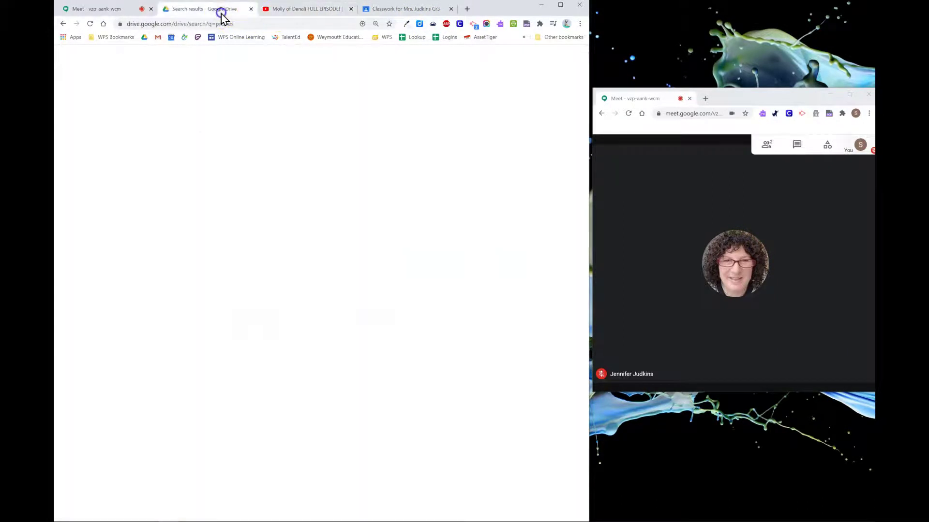
pyautogui.click(110, 10)
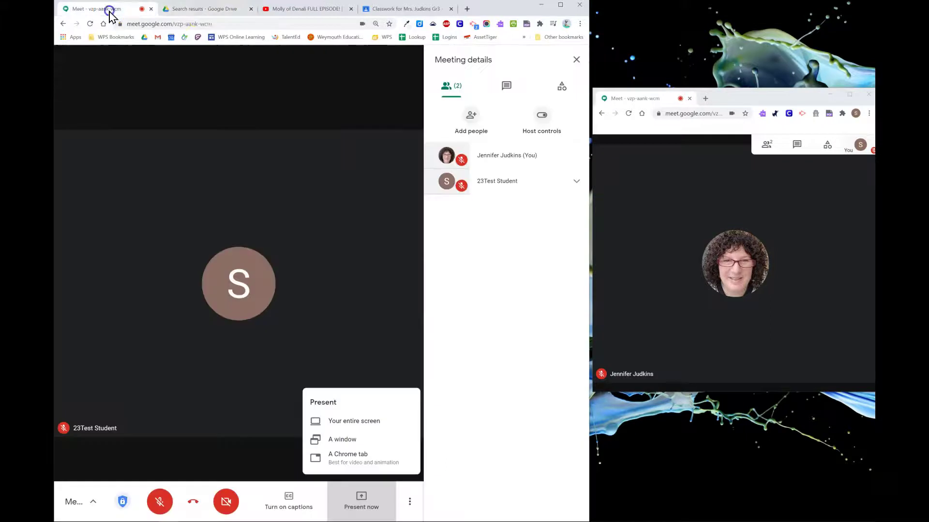
pyautogui.click(310, 11)
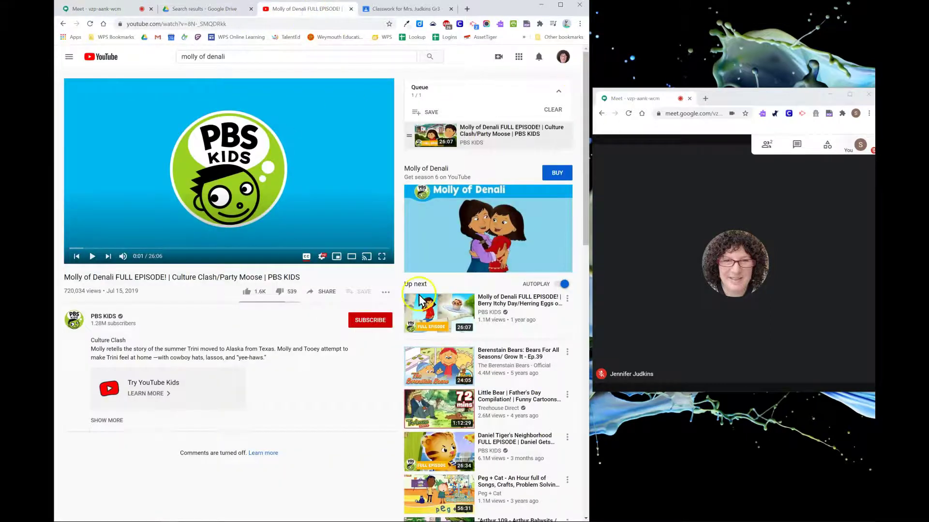
pyautogui.moveTo(821, 201)
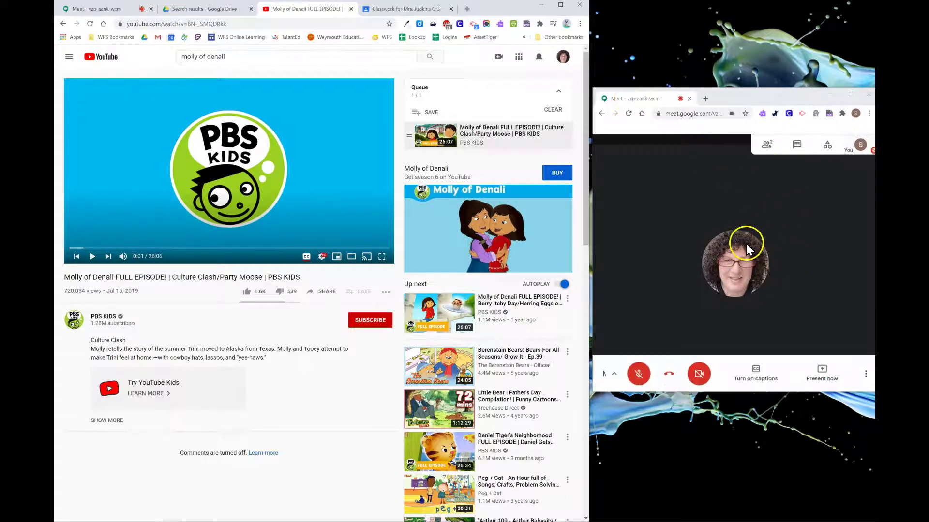
pyautogui.hotkey('ctrl', '1')
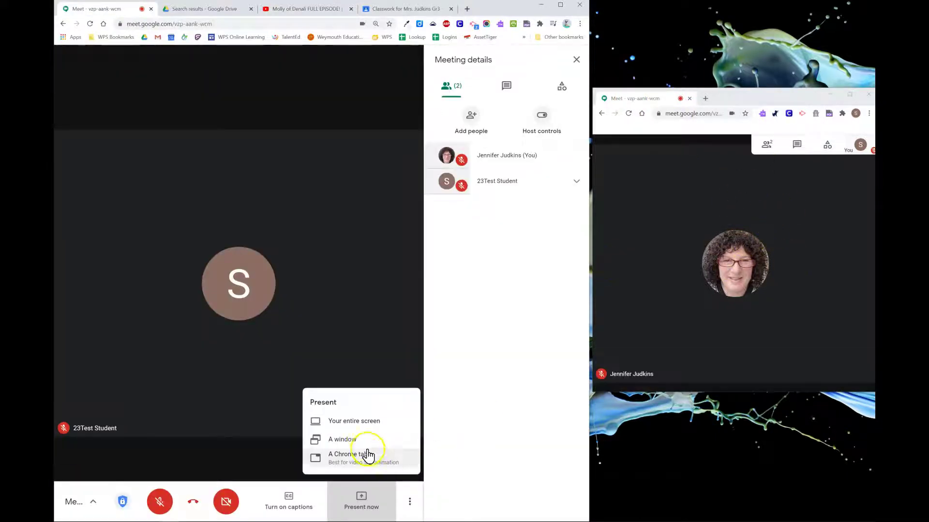
# Step: Present the browser window that holds the teacher's Meet, Drive, YouTube and Classroom pages
pyautogui.click(362, 440)
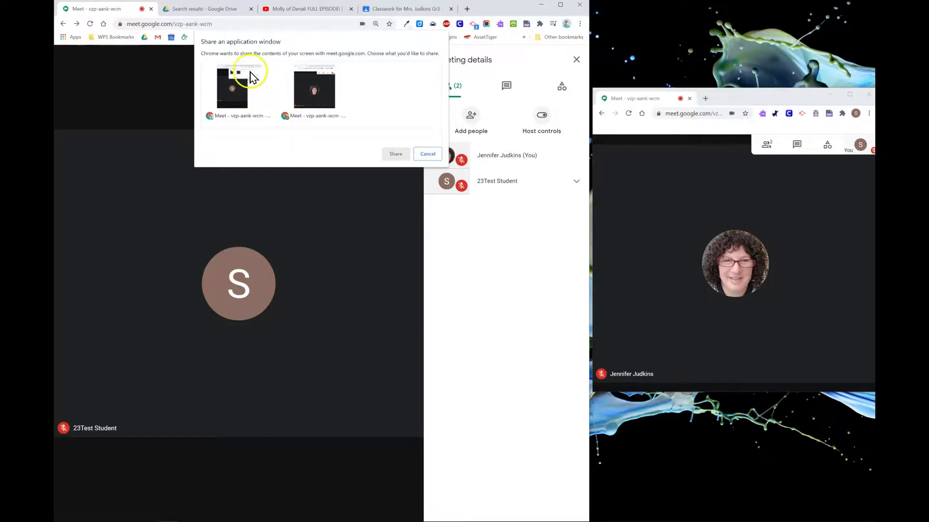
pyautogui.click(239, 92)
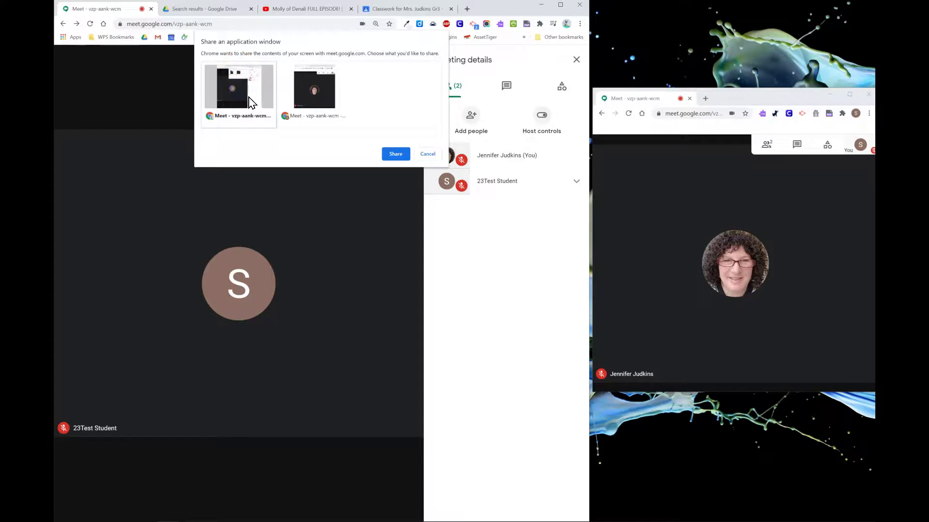
pyautogui.click(393, 155)
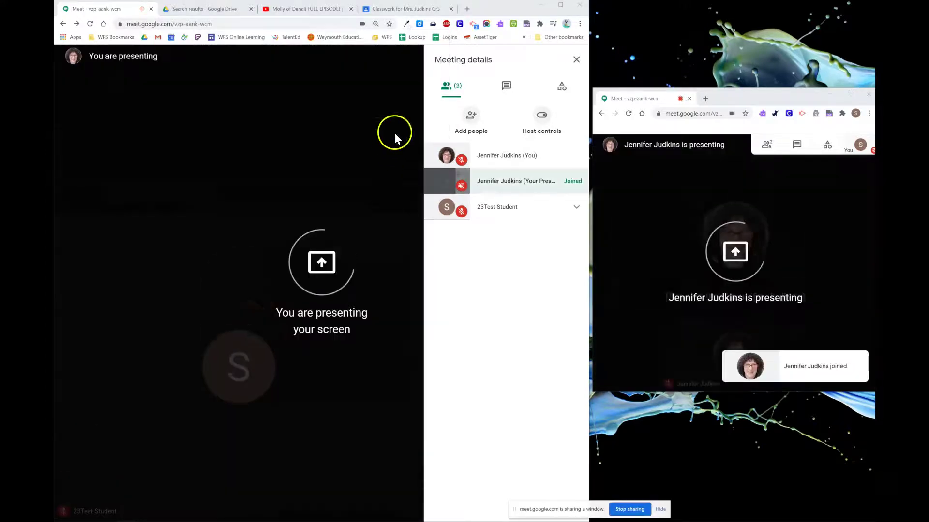
# Step: Show the Classroom classwork page and the Molly of Denali video in the shared window, and stop sharing it
pyautogui.click(406, 9)
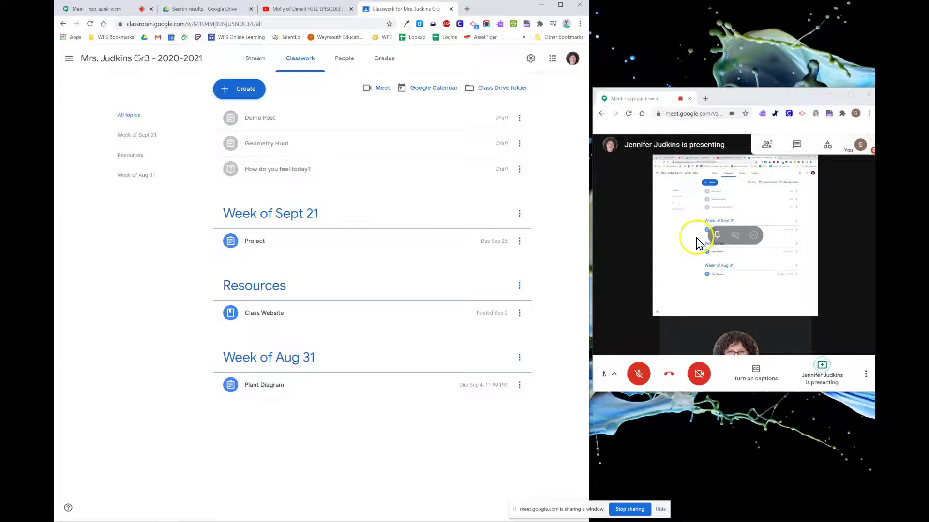
pyautogui.click(315, 11)
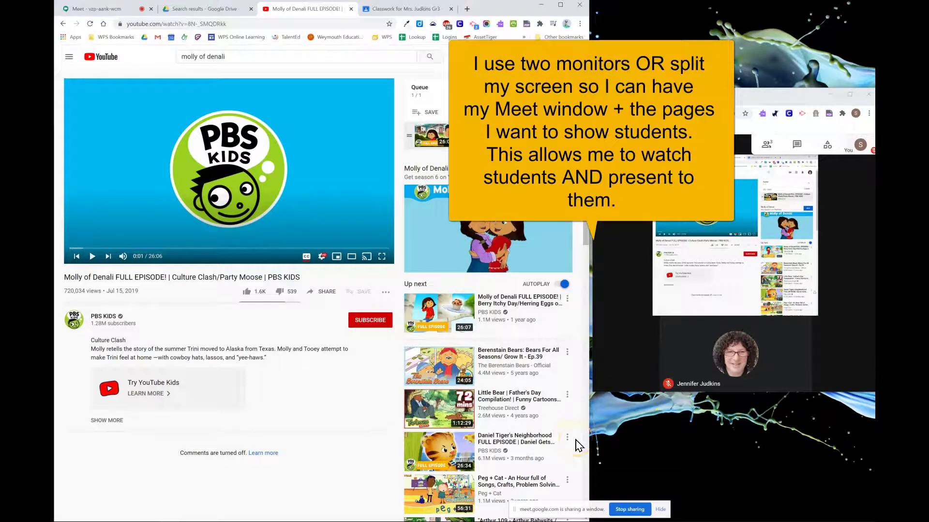
pyautogui.click(628, 509)
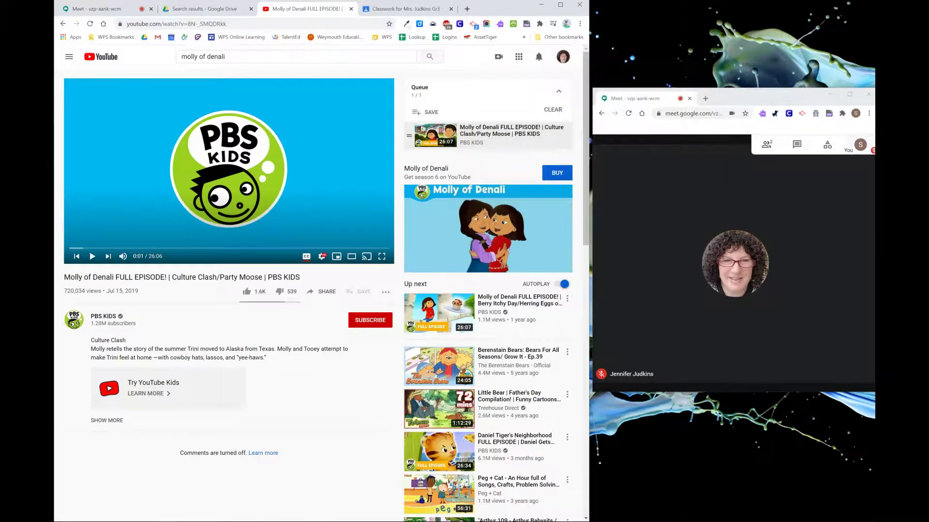
# Step: Return to the meeting and present only the Molly of Denali YouTube tab, with its audio shared
pyautogui.click(116, 9)
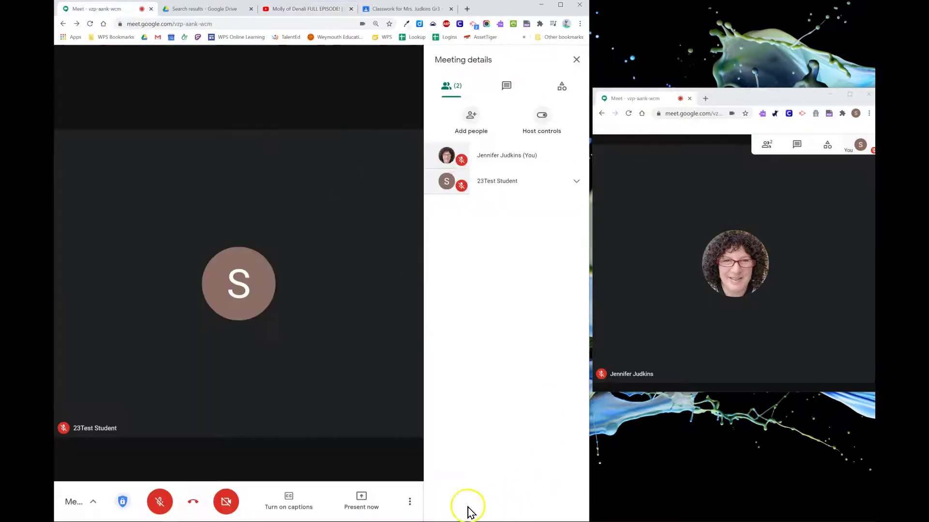
pyautogui.click(367, 503)
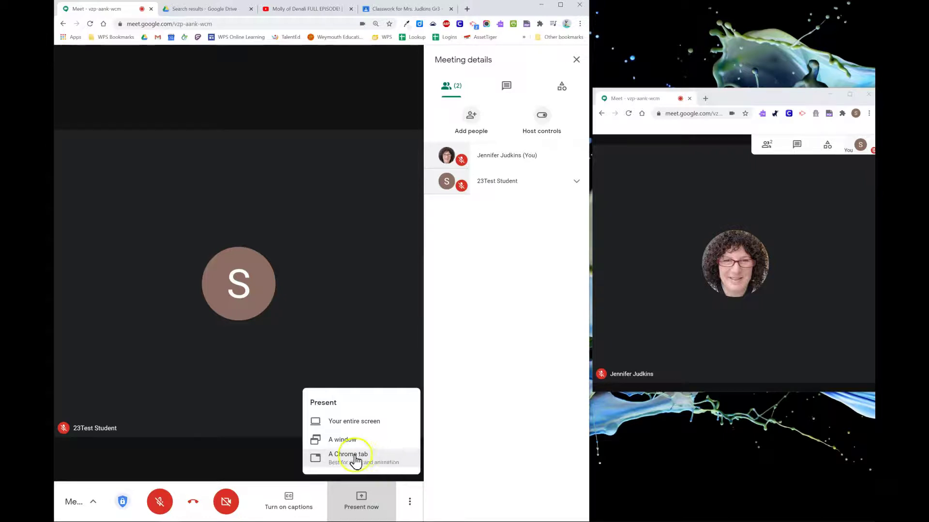
pyautogui.click(341, 462)
pyautogui.click(348, 463)
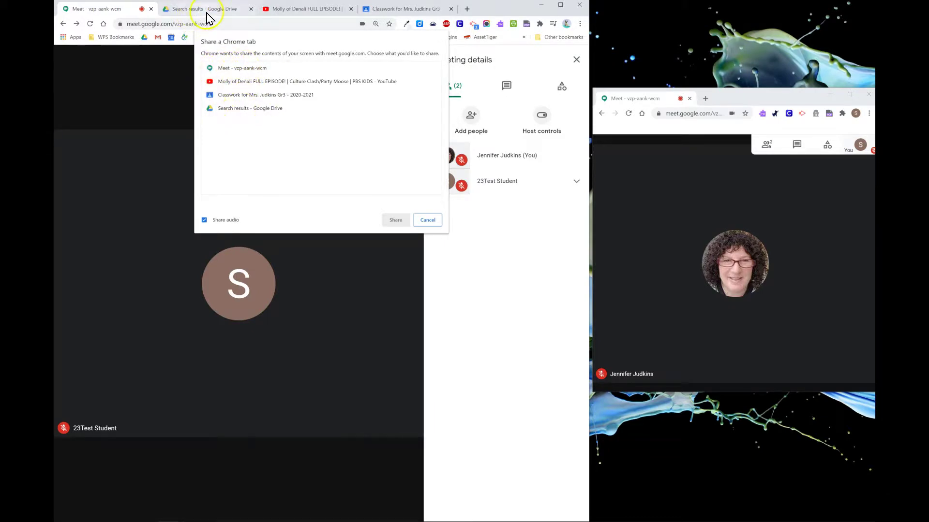
pyautogui.click(255, 85)
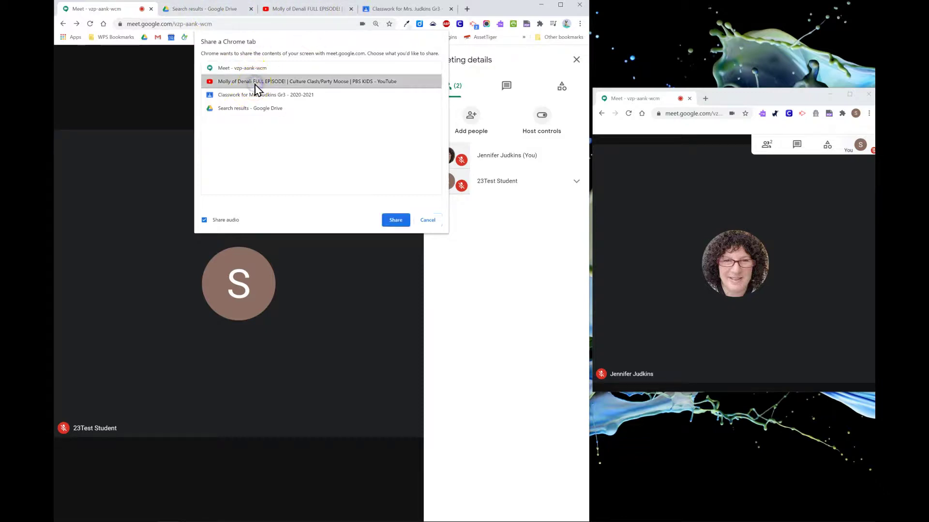
pyautogui.click(396, 221)
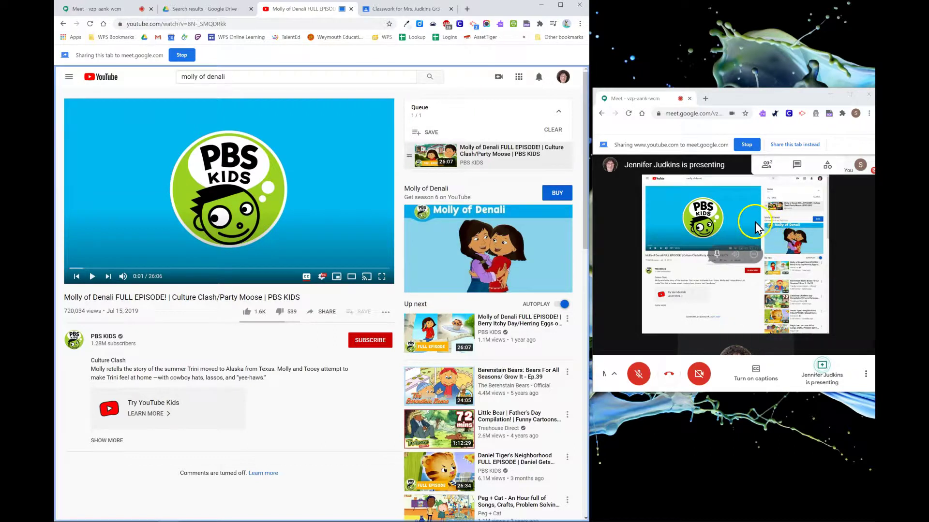
# Step: Briefly play the Molly of Denali video in the shared tab, and switch the presentation to the Classroom classwork tab
pyautogui.click(256, 275)
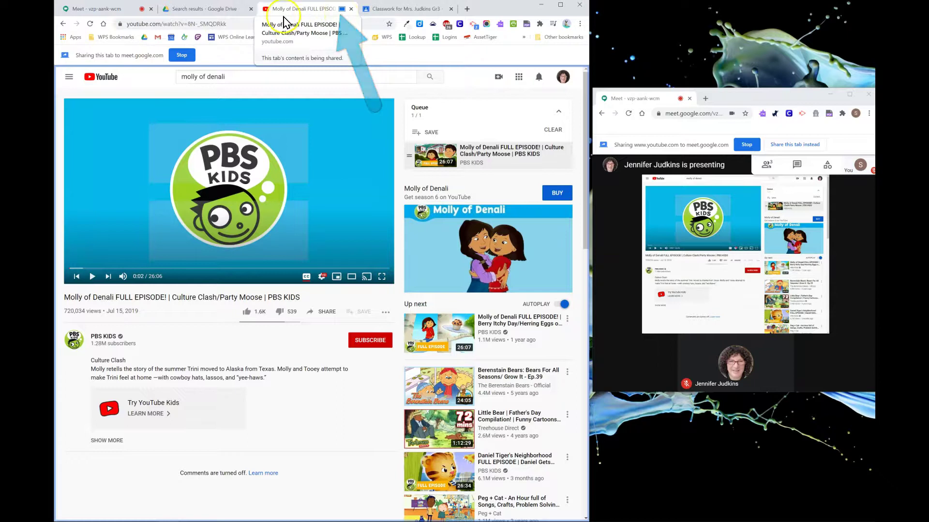
pyautogui.click(389, 15)
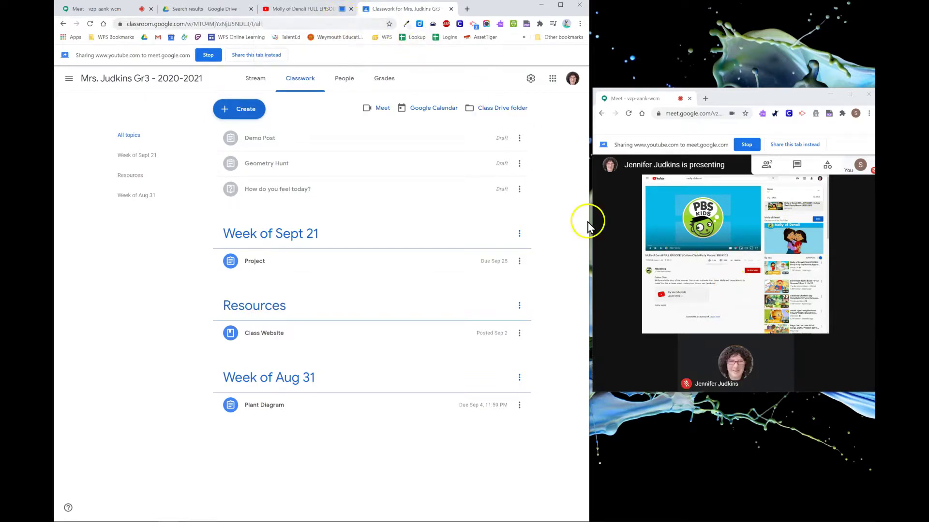
pyautogui.click(243, 56)
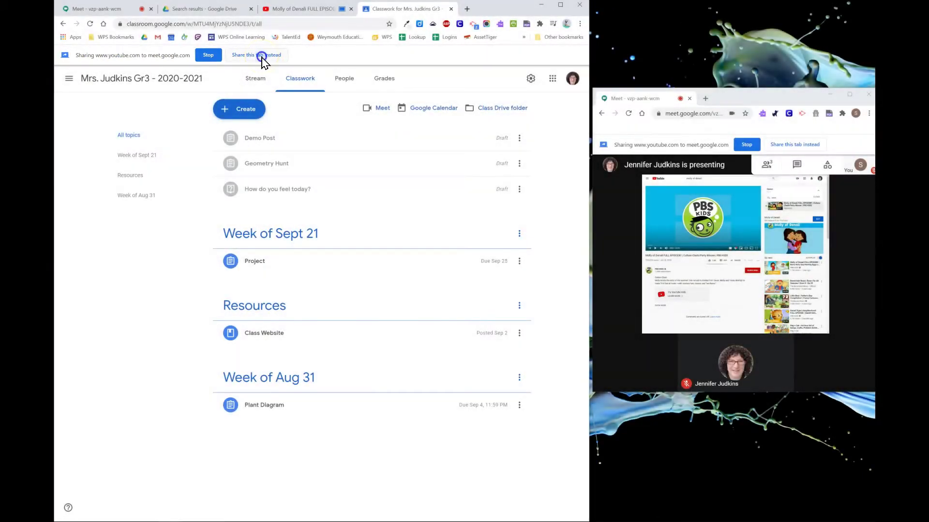
pyautogui.click(262, 55)
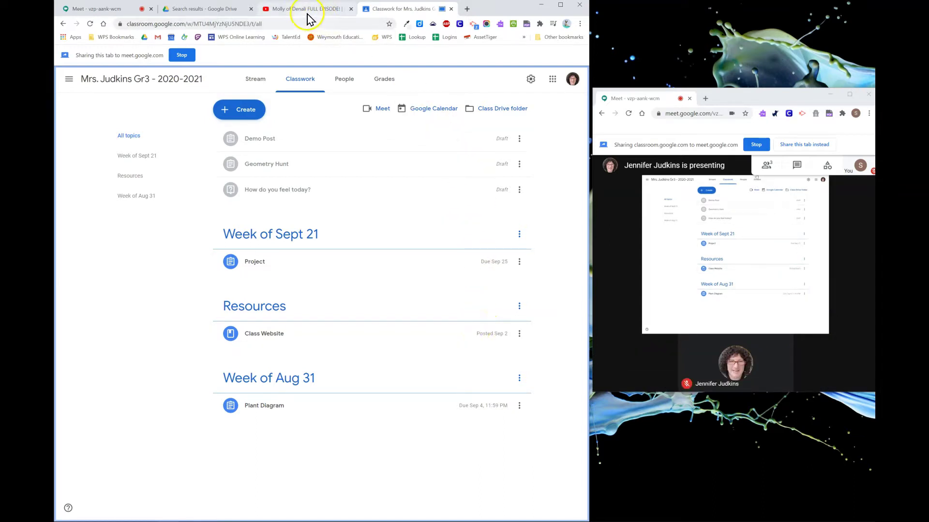
# Step: Switch the presentation from the Classroom tab to the Google Drive tab with NightDayProbe.pdf open
pyautogui.click(216, 10)
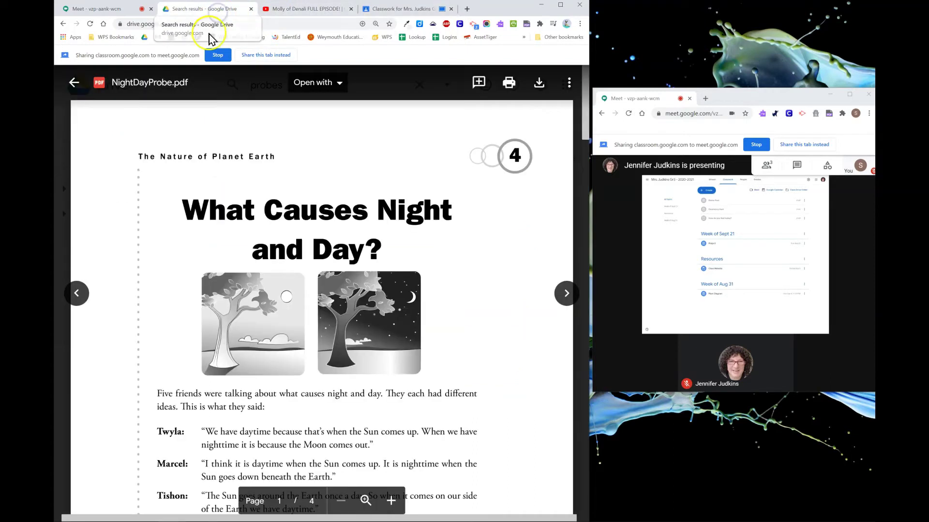
pyautogui.click(265, 57)
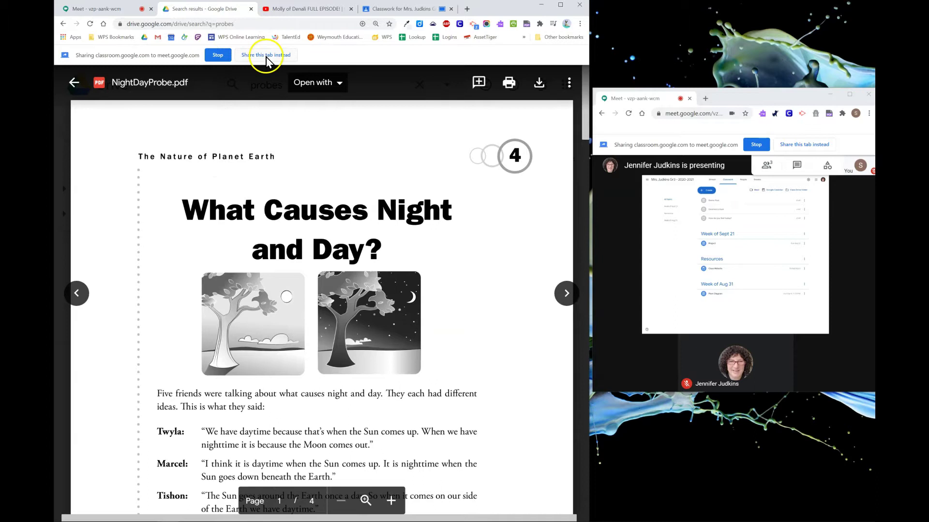